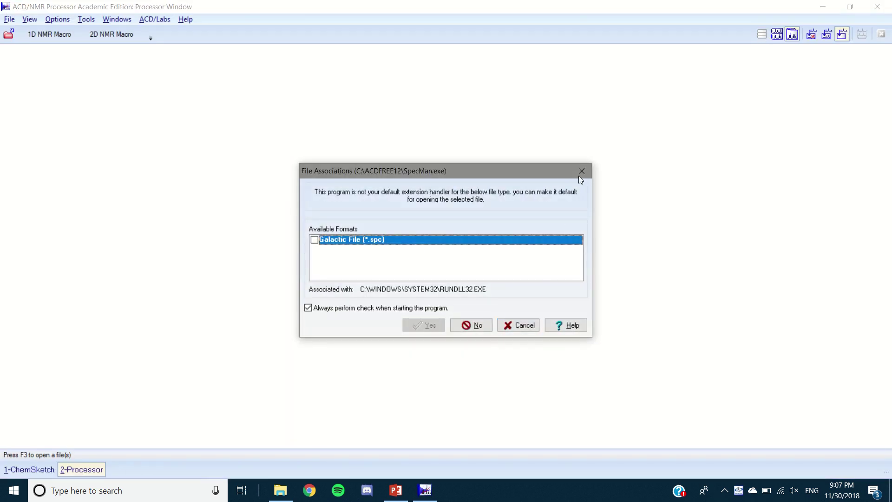
# Cancel the File Associations prompt to reach the start-up open-file dialog
pyautogui.click(518, 325)
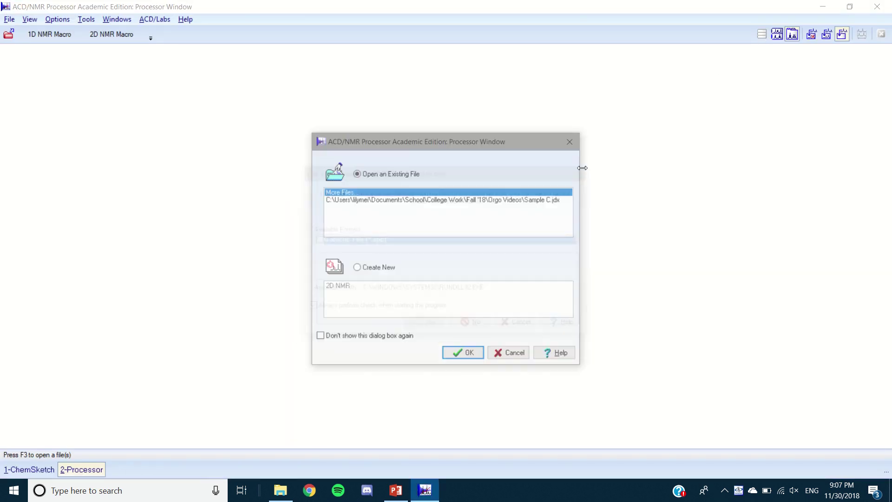
# Load Sample C.jdx from the Open an Existing File list
pyautogui.doubleClick(396, 200)
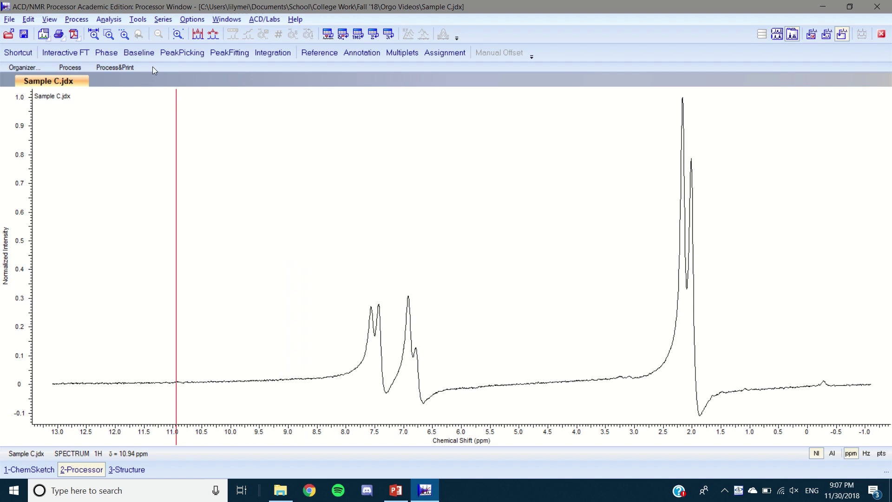
# Enter phase correction and raise the first-order phase toward 28
pyautogui.click(114, 54)
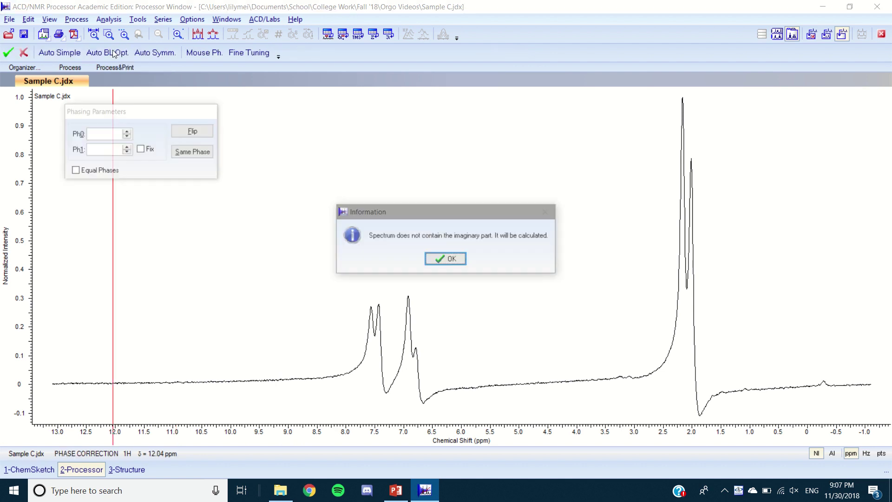
pyautogui.click(438, 261)
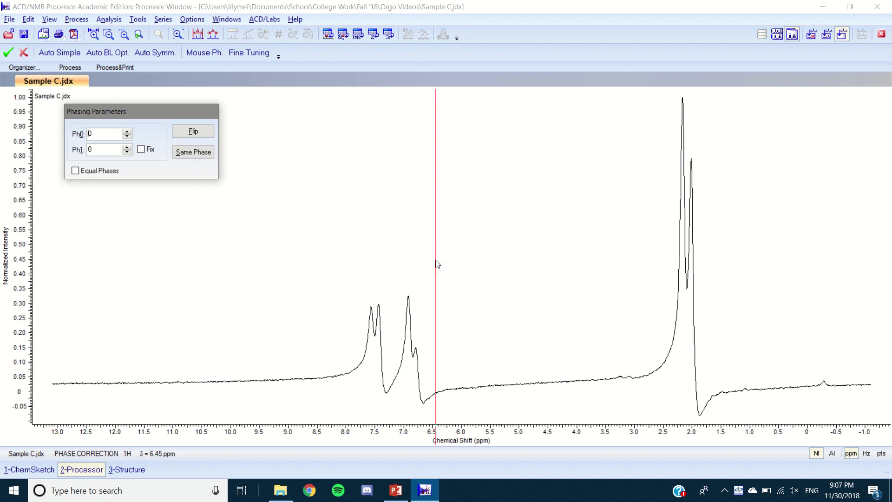
pyautogui.click(128, 147)
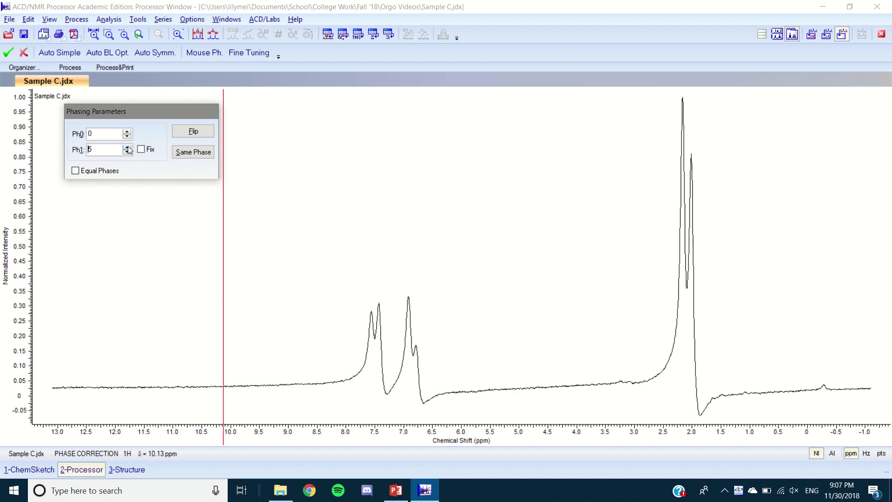
pyautogui.click(127, 146)
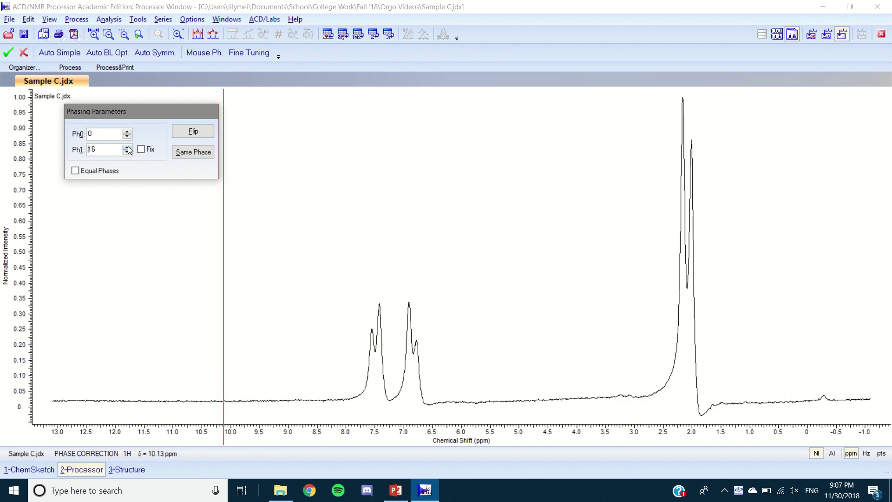
pyautogui.click(127, 147)
pyautogui.click(127, 147)
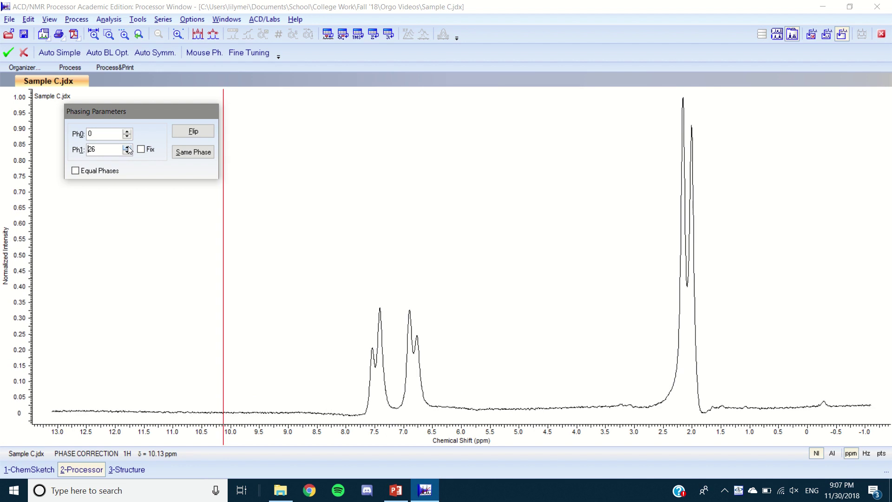
pyautogui.click(127, 146)
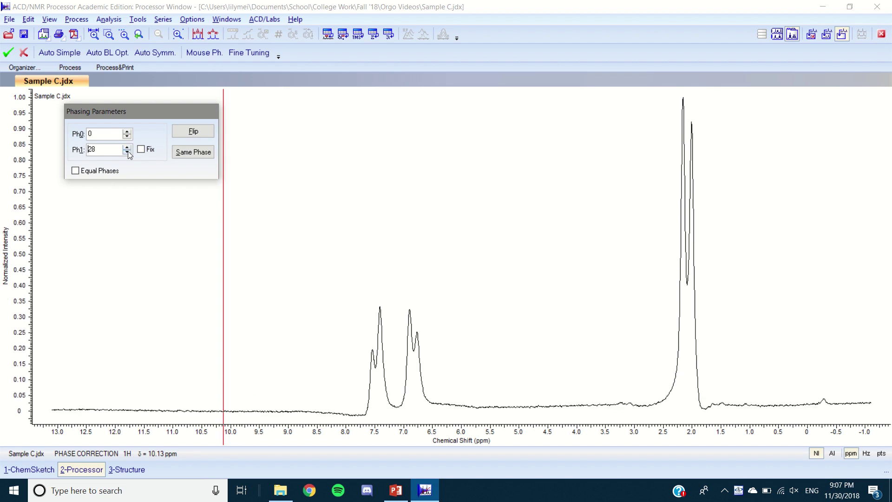
# Fine-tune the first-order phase down to settle at 23
pyautogui.click(128, 152)
pyautogui.click(127, 144)
pyautogui.click(128, 152)
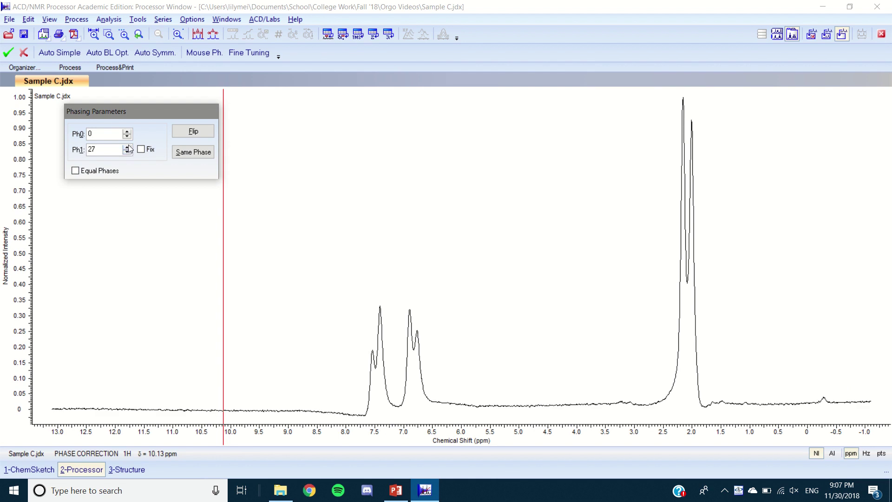
pyautogui.click(127, 152)
pyautogui.click(127, 152)
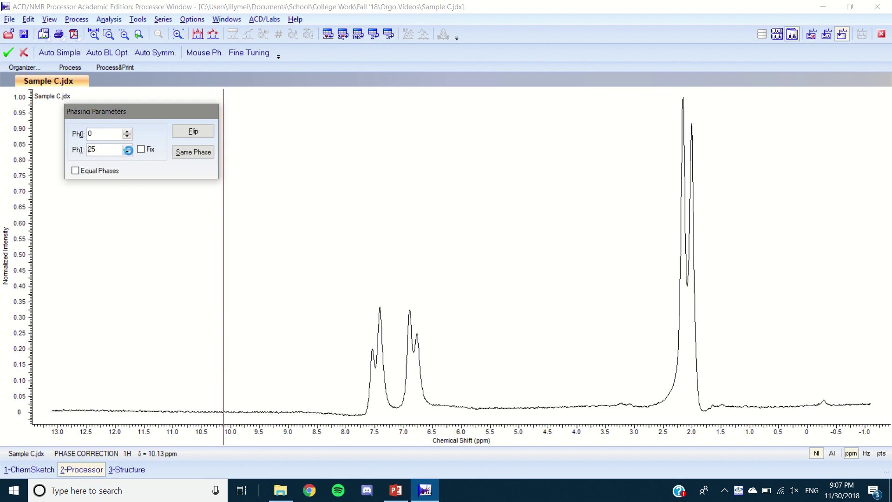
pyautogui.click(127, 152)
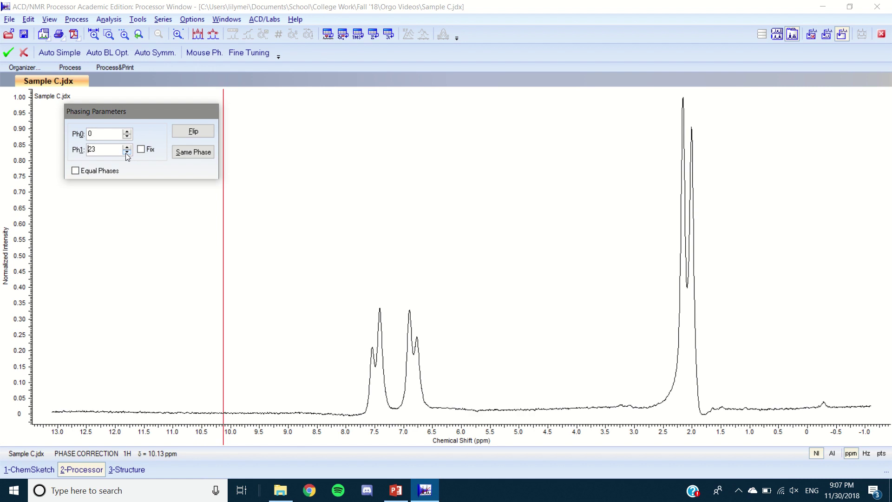
pyautogui.click(127, 148)
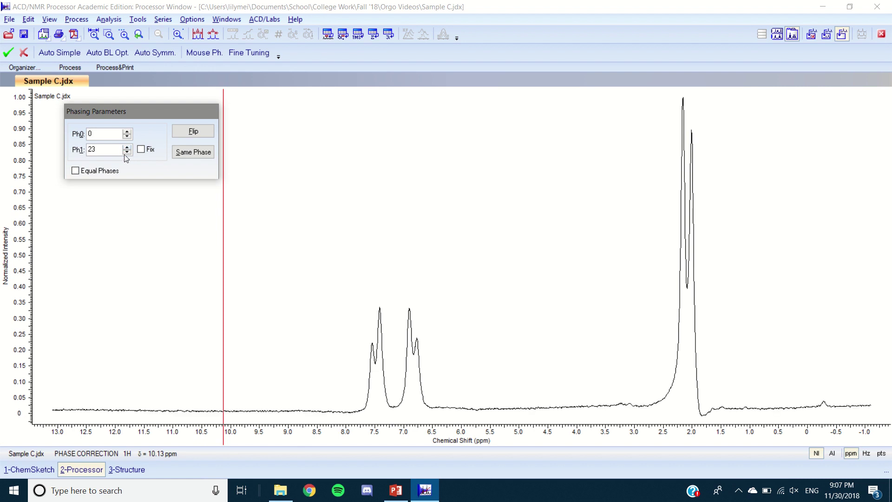
# Accept the phasing and label peaks at 7.55, 7.42, 6.90, 6.77, 2.16, 2.01 and -0.28 ppm
pyautogui.click(8, 52)
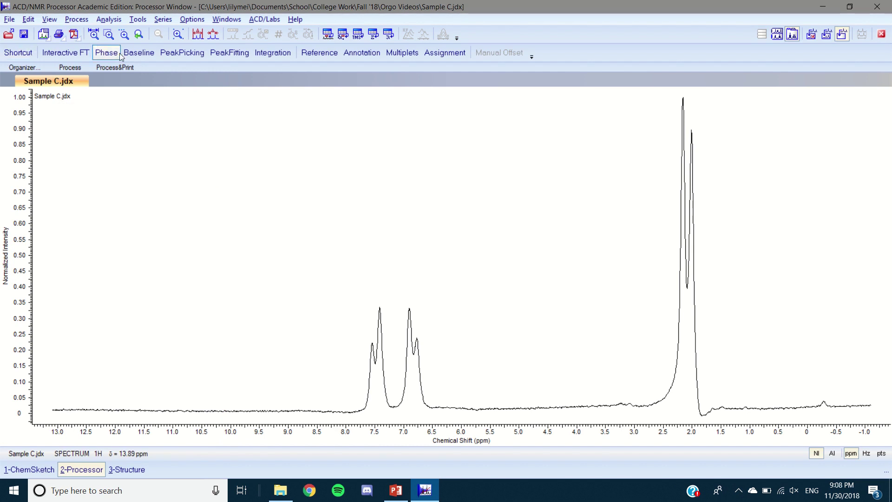
pyautogui.click(172, 54)
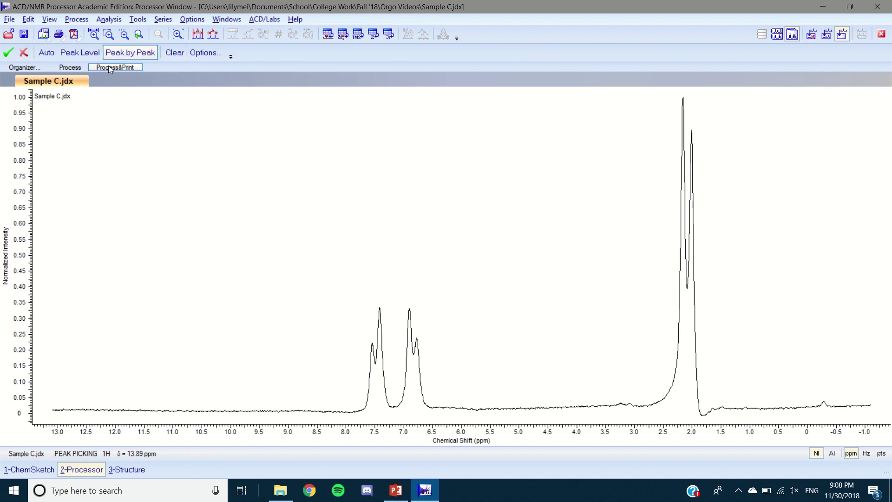
pyautogui.click(80, 53)
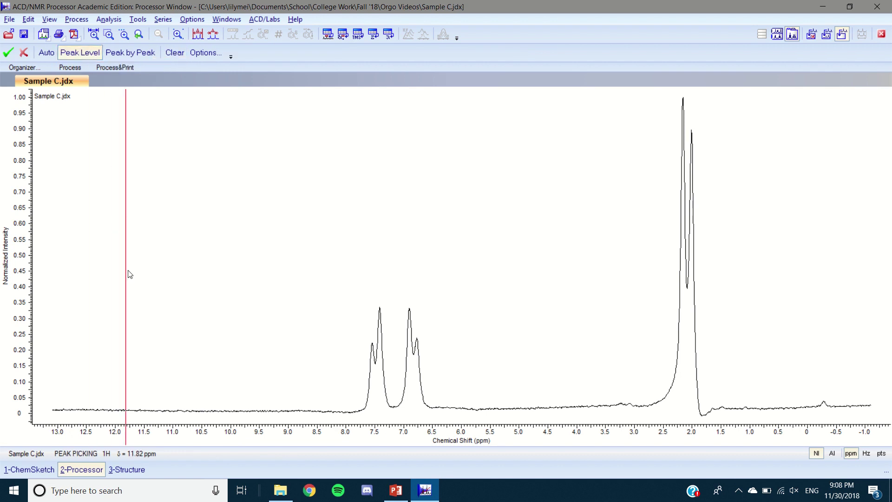
pyautogui.click(123, 398)
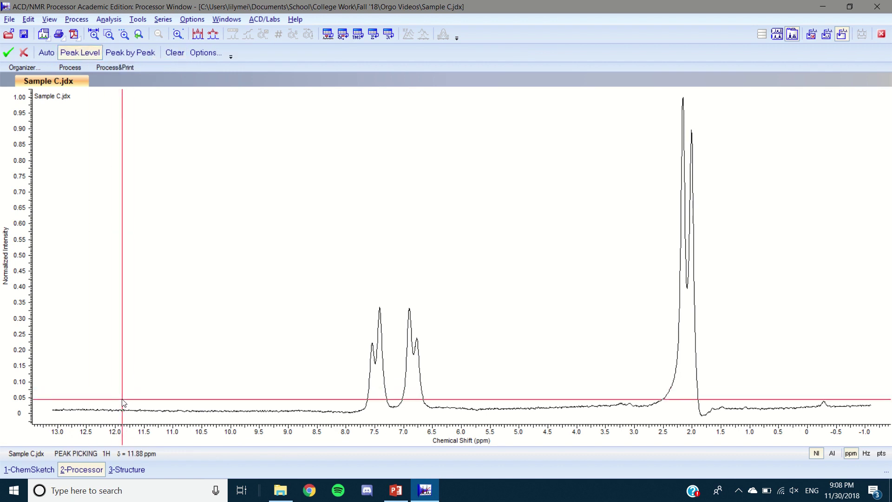
pyautogui.click(122, 403)
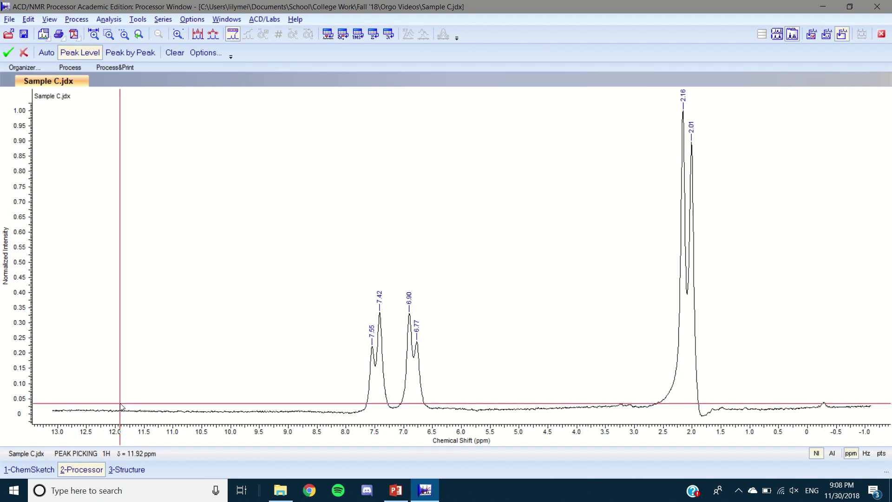
pyautogui.click(120, 403)
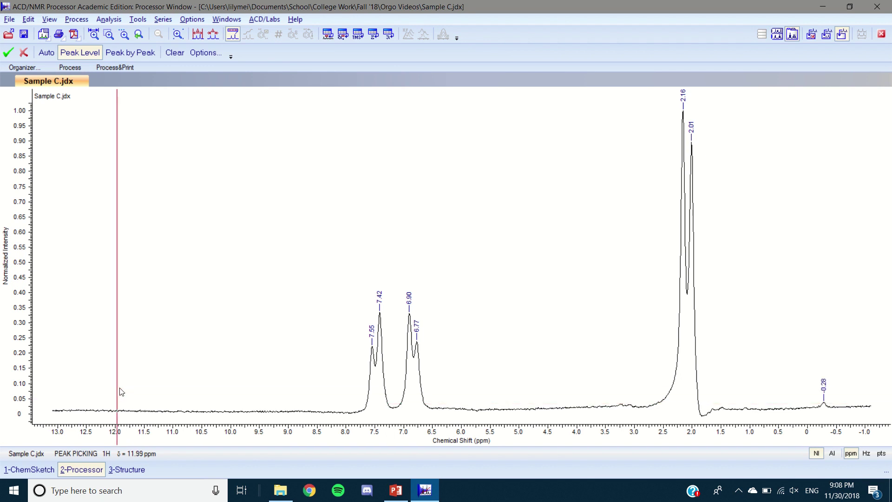
pyautogui.click(157, 282)
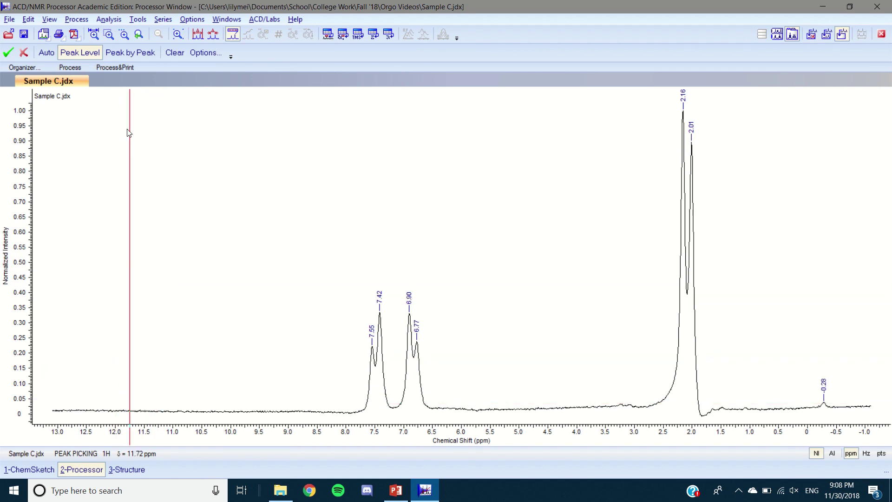
pyautogui.click(8, 53)
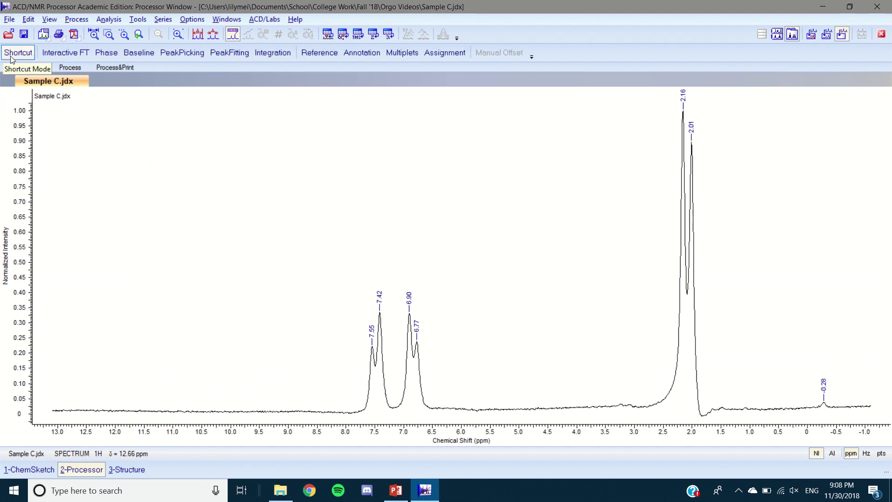
# Manually integrate the 7.5 and 6.8 ppm doublets and the 2.16 and 2.01 ppm peaks
pyautogui.click(267, 56)
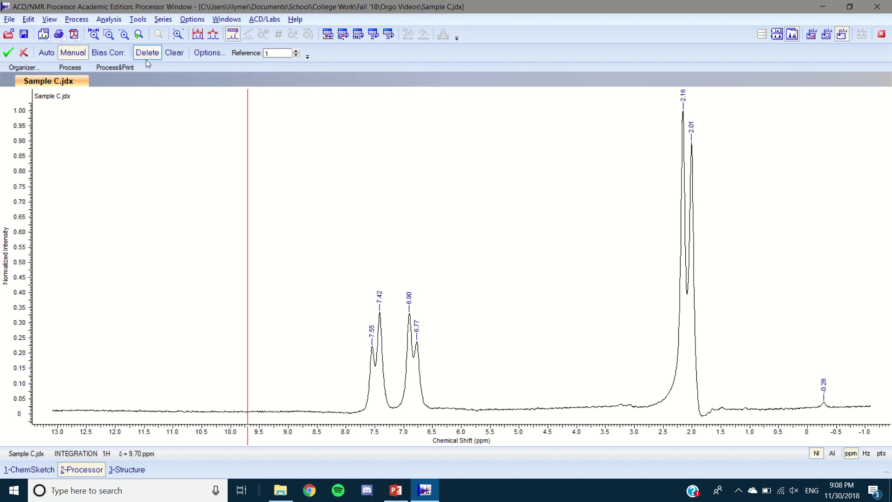
pyautogui.click(68, 55)
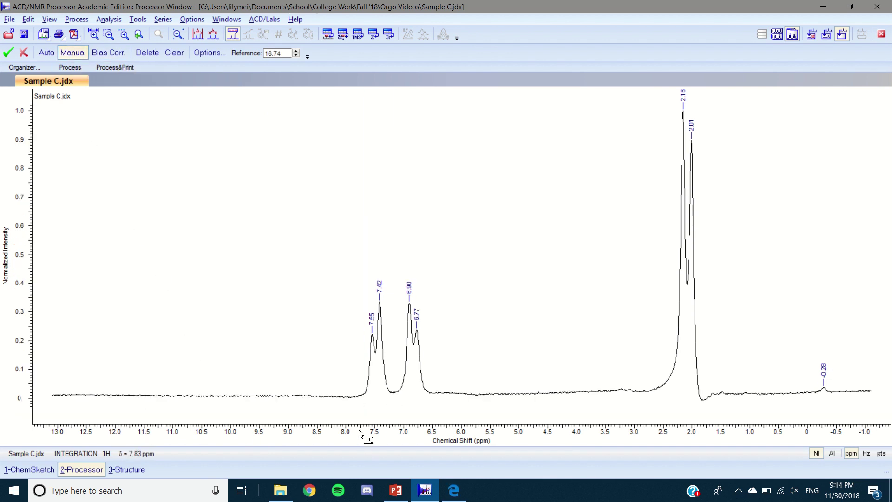
pyautogui.click(370, 388)
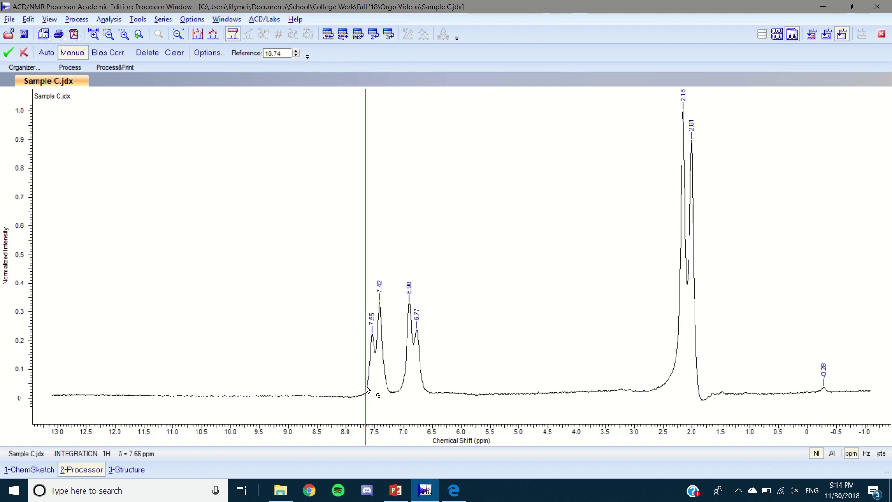
pyautogui.moveTo(369, 385); pyautogui.dragTo(387, 382)
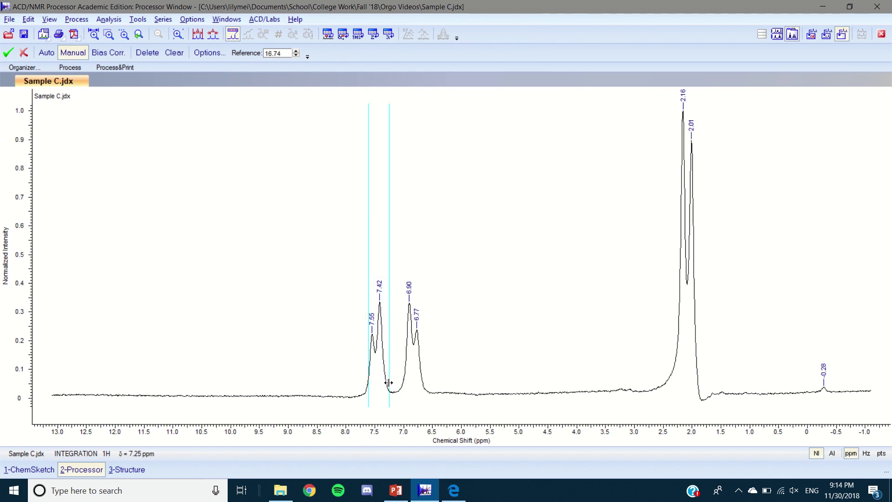
pyautogui.click(387, 382)
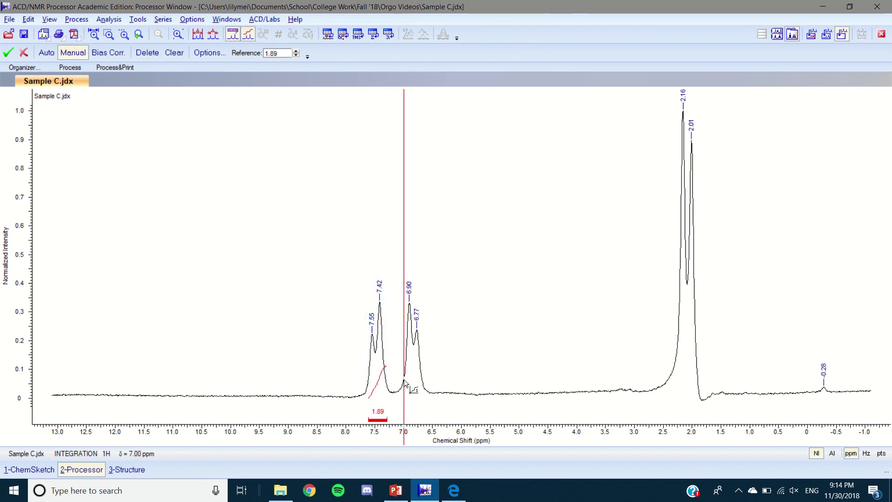
pyautogui.moveTo(403, 380); pyautogui.dragTo(424, 378)
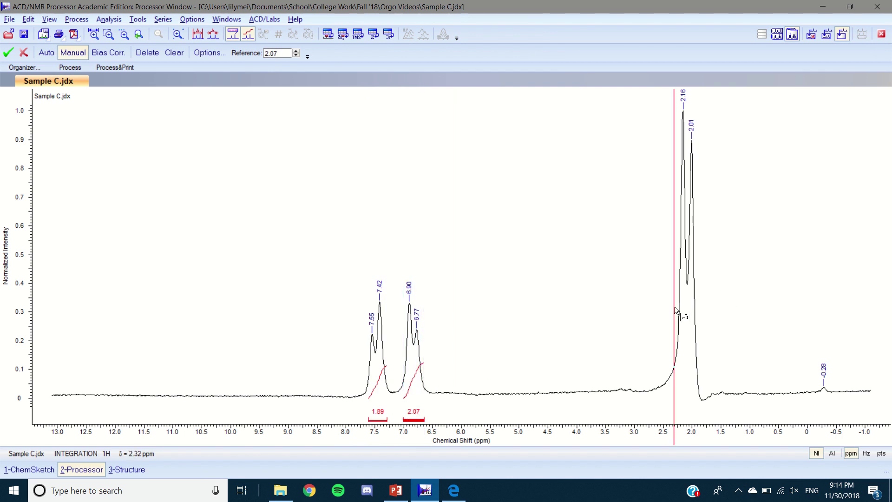
pyautogui.moveTo(675, 302); pyautogui.dragTo(687, 302)
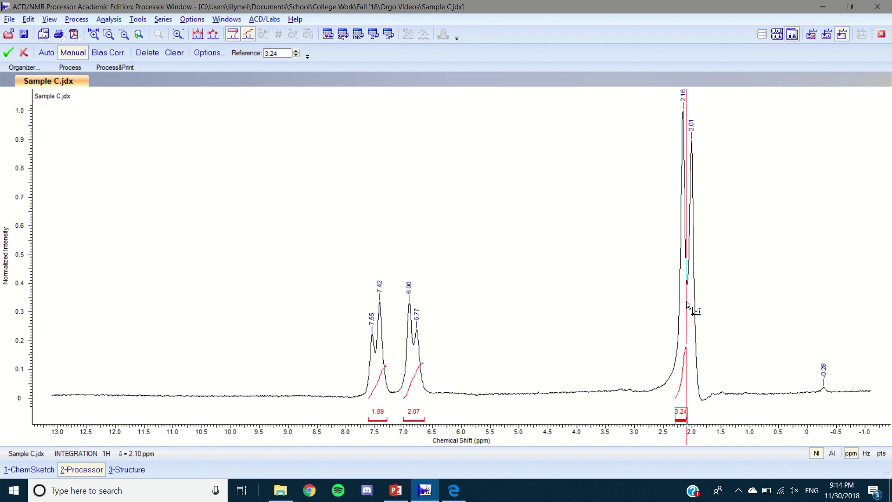
pyautogui.moveTo(688, 305); pyautogui.dragTo(699, 309)
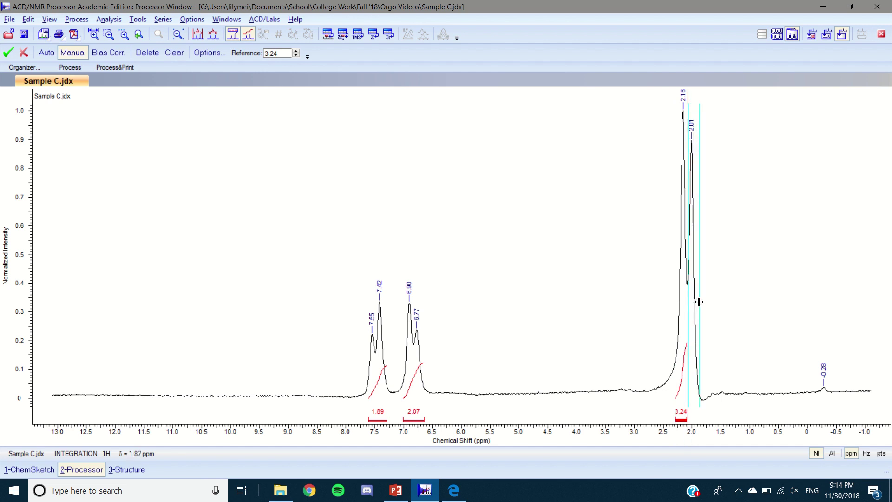
# Adjust the reference integral value to rescale the integrals
pyautogui.click(297, 51)
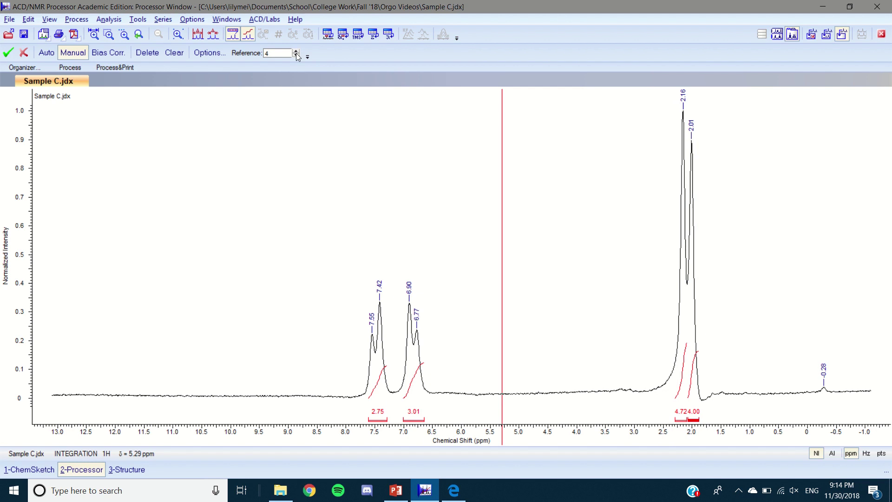
pyautogui.click(296, 52)
pyautogui.write('5')
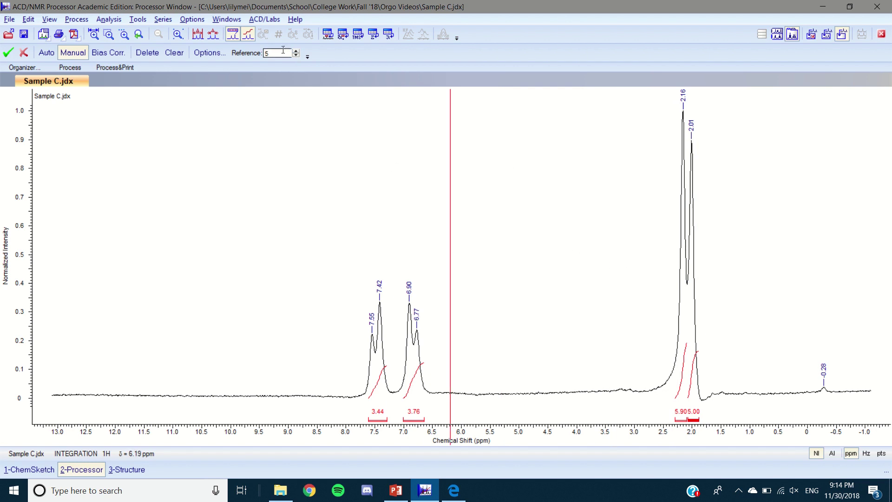
pyautogui.click(295, 56)
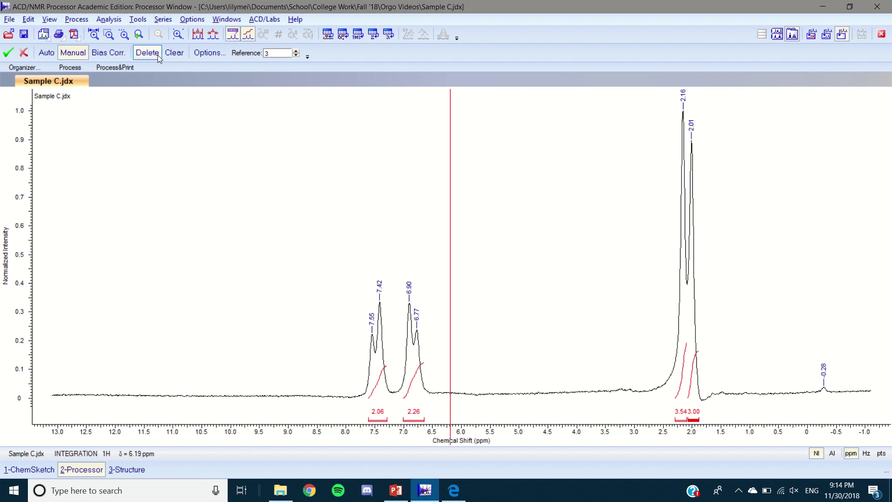
# Clear and redraw the integrals, fixing the 2.01 ppm region, then accept them
pyautogui.click(175, 52)
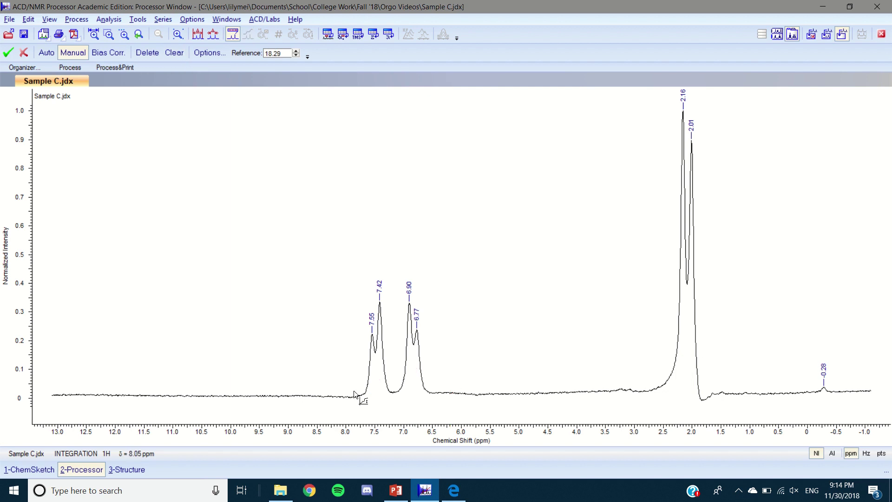
pyautogui.moveTo(368, 390); pyautogui.dragTo(420, 378)
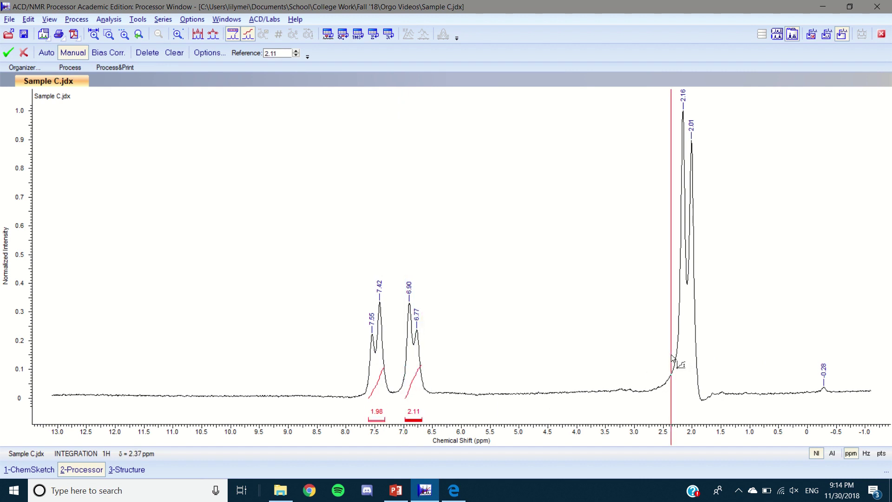
pyautogui.moveTo(679, 358); pyautogui.dragTo(696, 352)
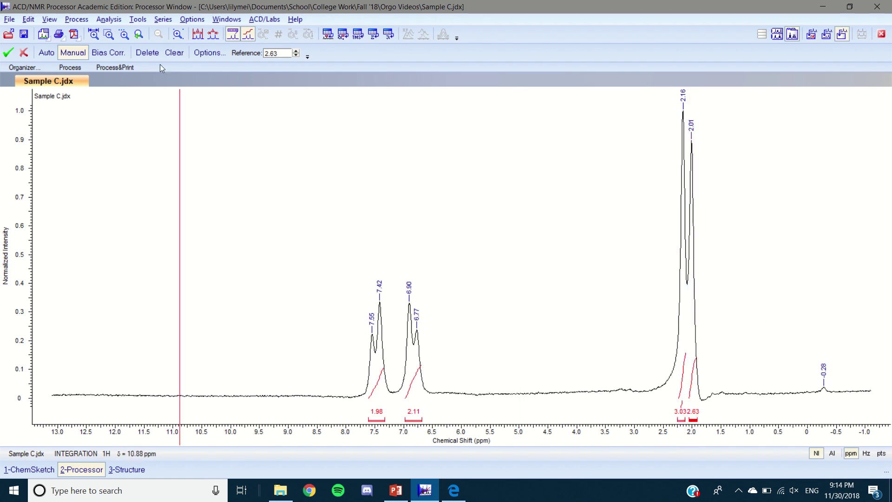
pyautogui.click(147, 52)
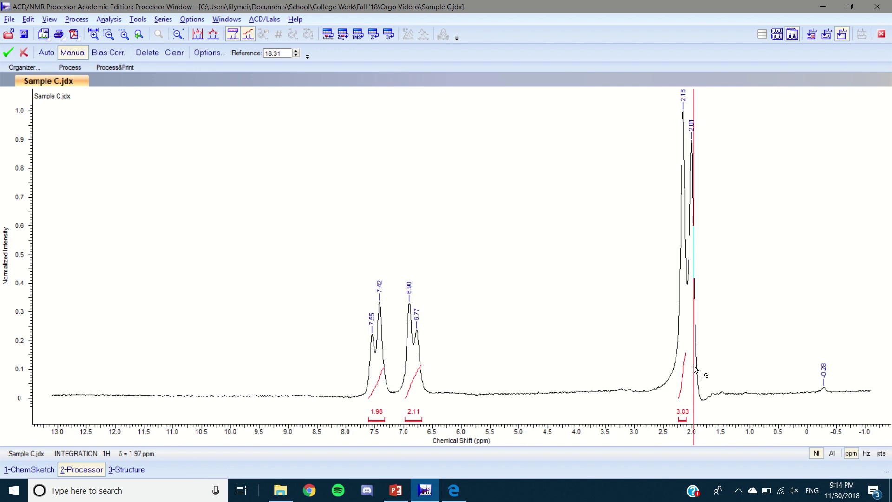
pyautogui.moveTo(690, 366); pyautogui.dragTo(701, 366)
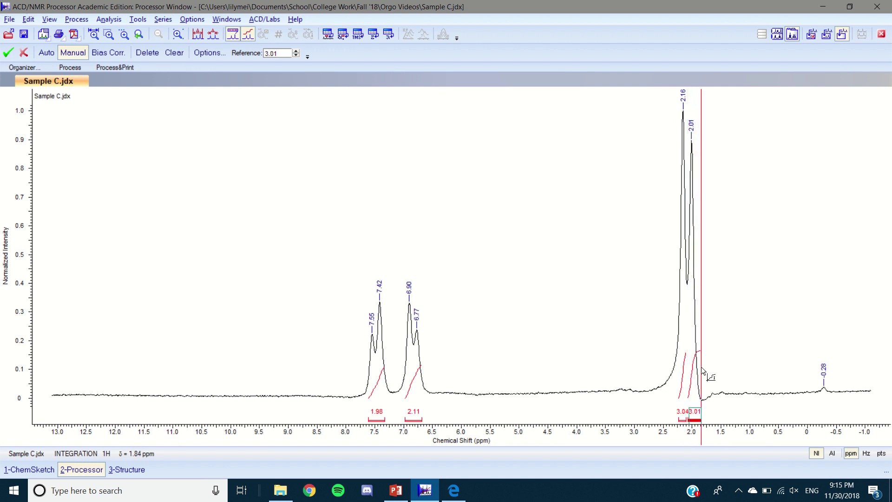
pyautogui.click(8, 54)
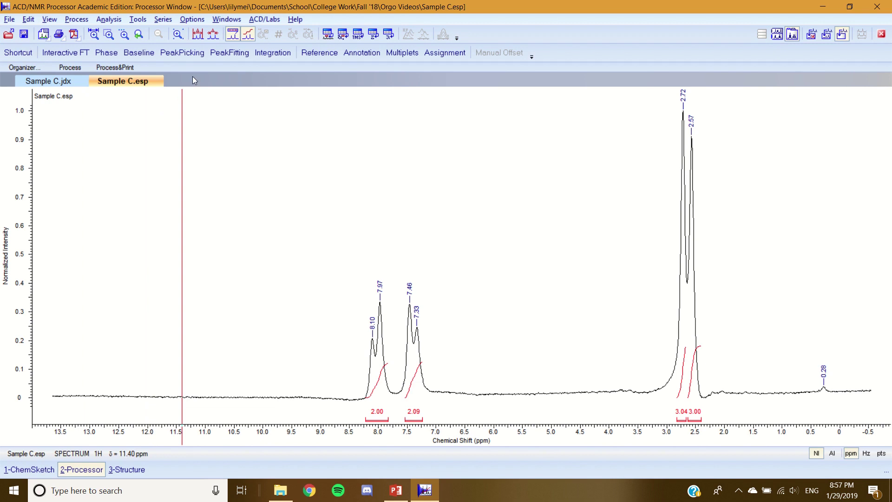
# Reference the 0.28 ppm peak of Sample C.esp to TMS at 0.00 ppm
pyautogui.click(311, 54)
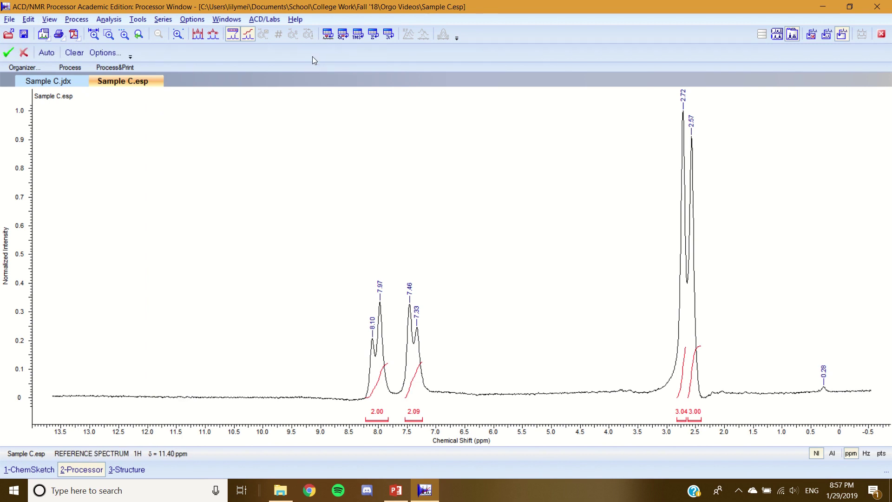
pyautogui.click(824, 391)
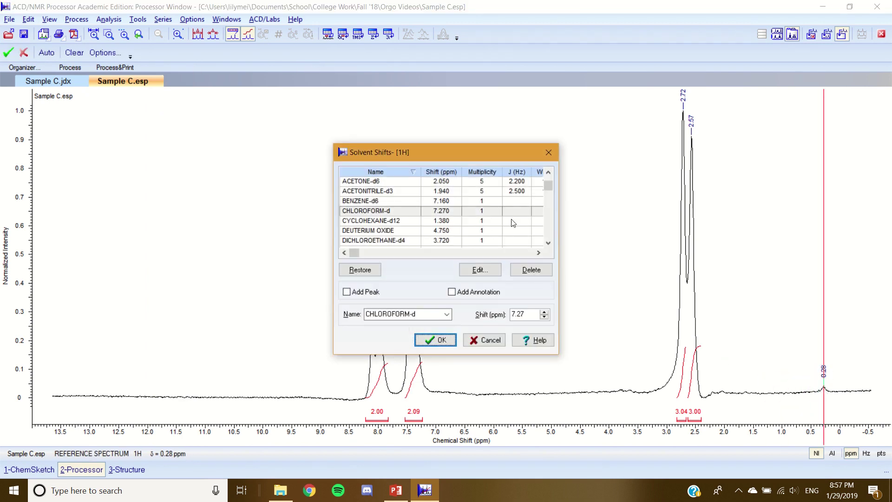
pyautogui.moveTo(549, 186); pyautogui.dragTo(550, 222)
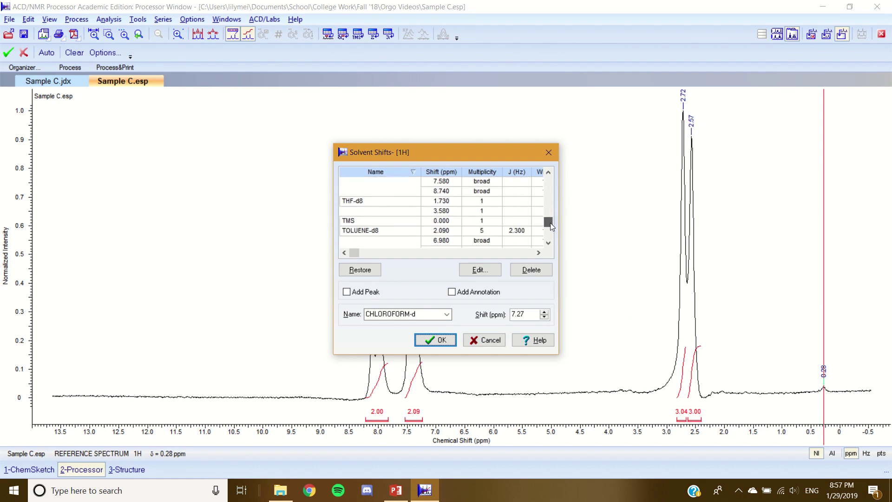
pyautogui.click(467, 222)
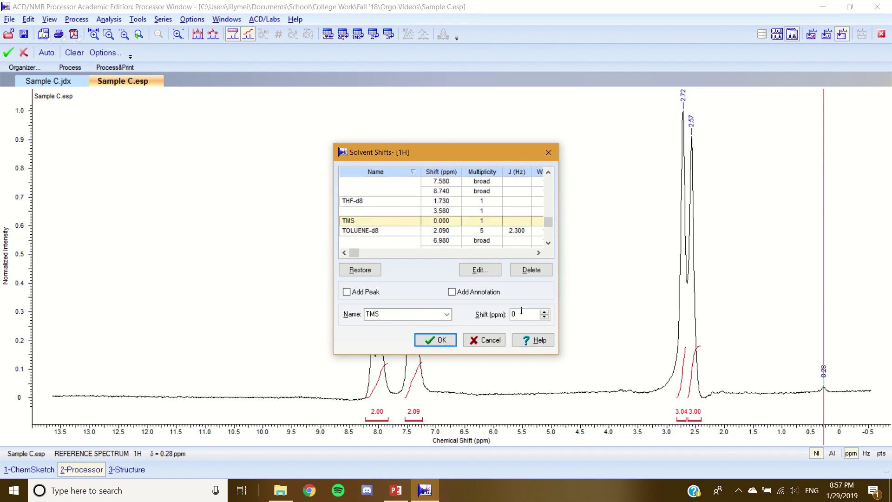
pyautogui.click(442, 341)
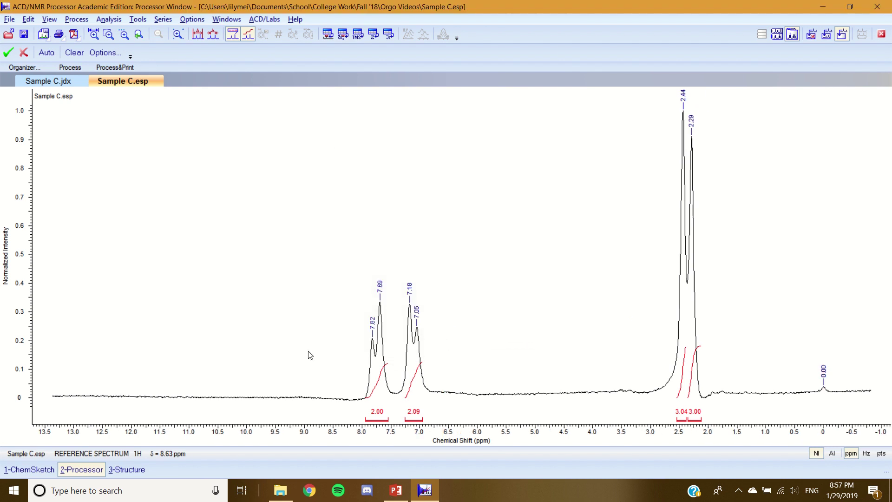
pyautogui.click(5, 54)
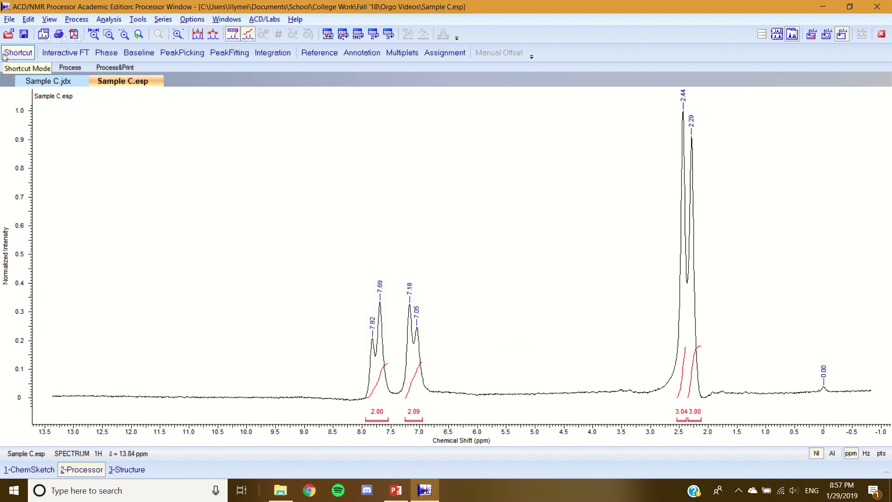
# Set Decimal Places to 4 on the Peaks tab of the 1D NMR preferences
pyautogui.click(192, 20)
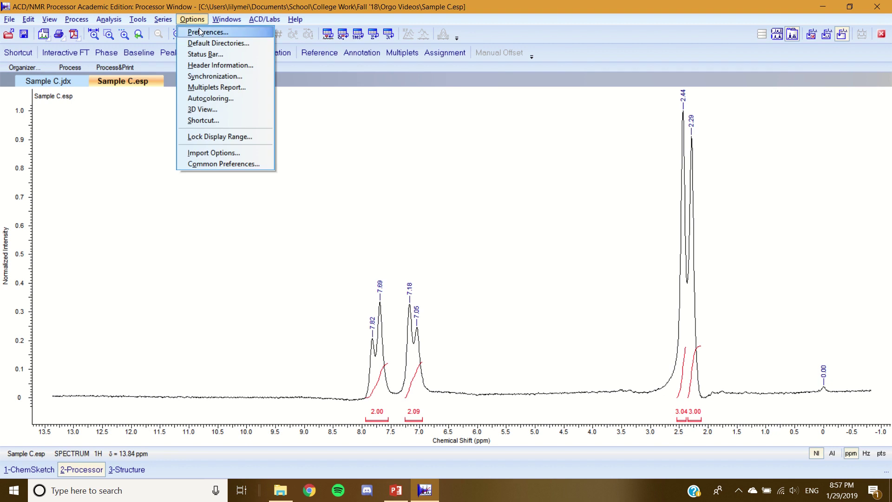
pyautogui.click(201, 32)
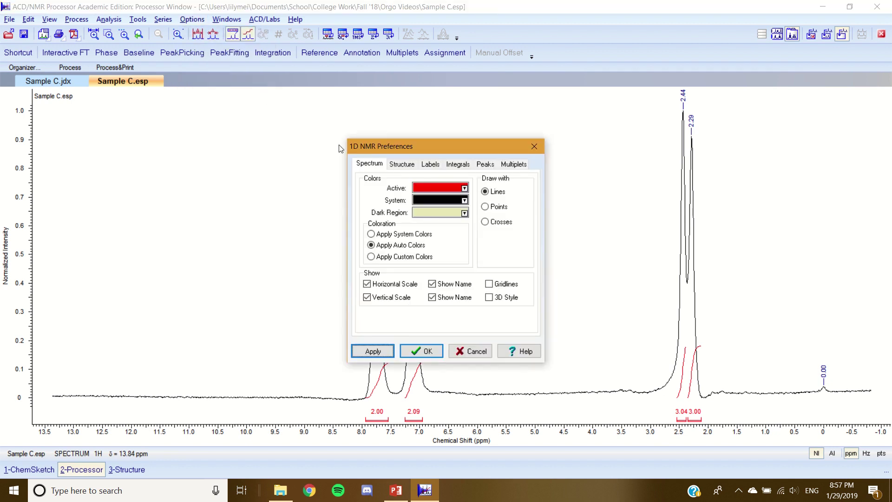
pyautogui.click(458, 165)
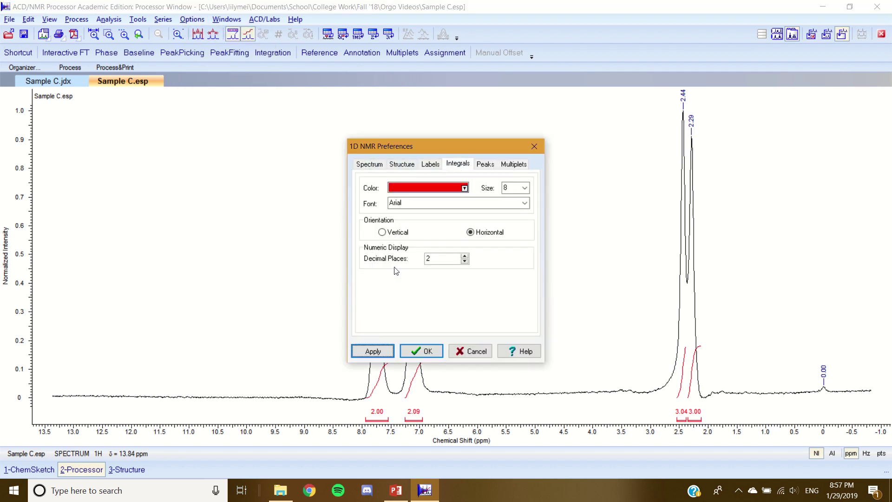
pyautogui.click(486, 165)
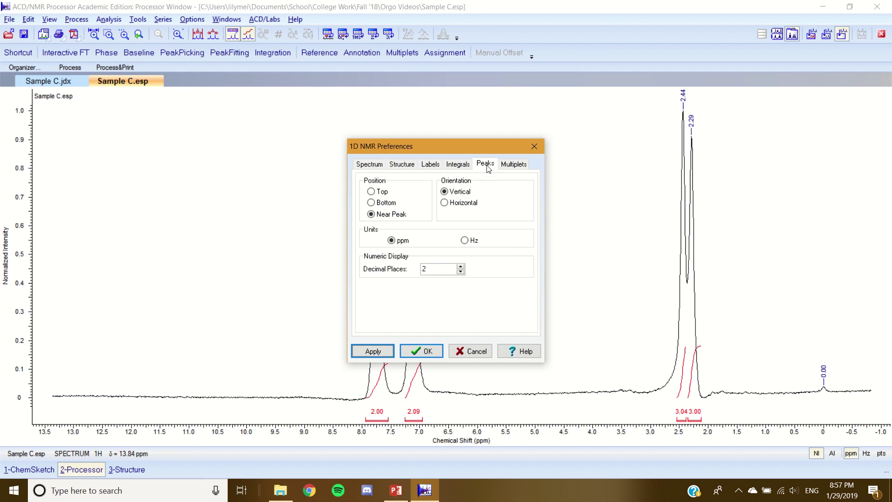
pyautogui.click(460, 267)
pyautogui.write('4')
pyautogui.click(430, 355)
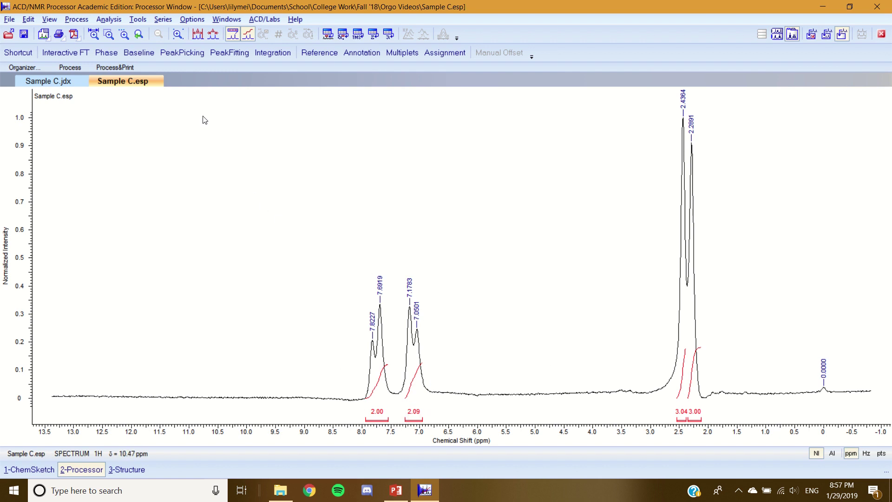
# Horizontally zoom Sample C.esp to the 8.3 to -0.3 ppm range
pyautogui.click(99, 34)
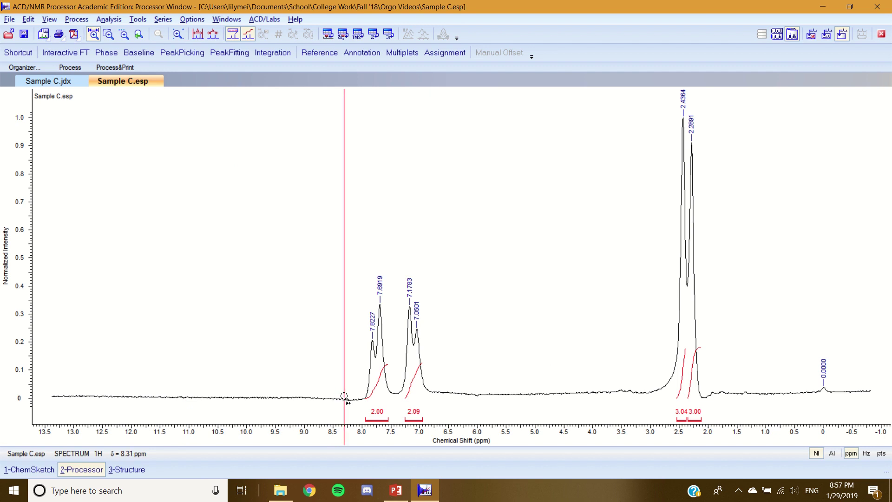
pyautogui.moveTo(345, 396); pyautogui.dragTo(840, 436)
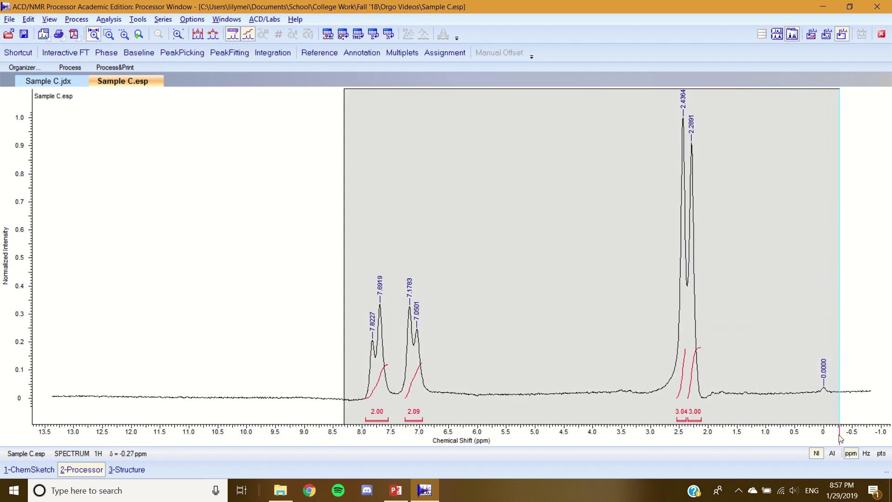
pyautogui.moveTo(841, 438); pyautogui.dragTo(841, 438)
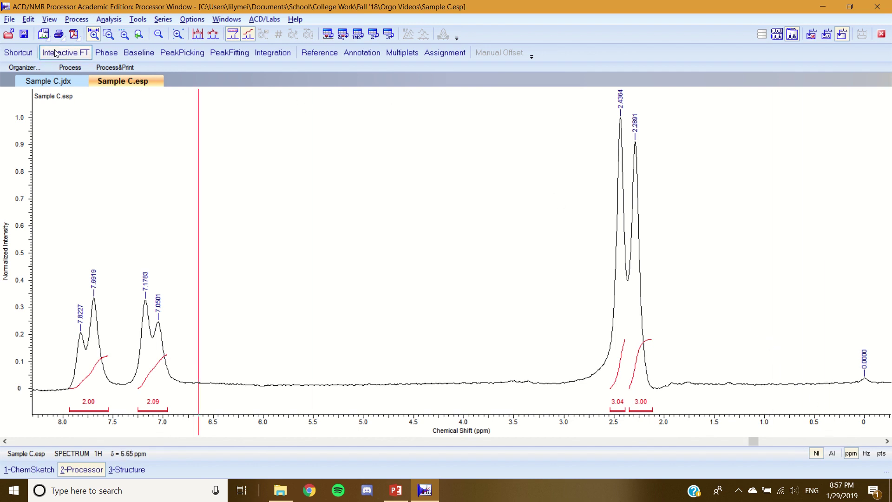
# Export the zoomed spectrum report to PDF as 'sample c'
pyautogui.click(74, 36)
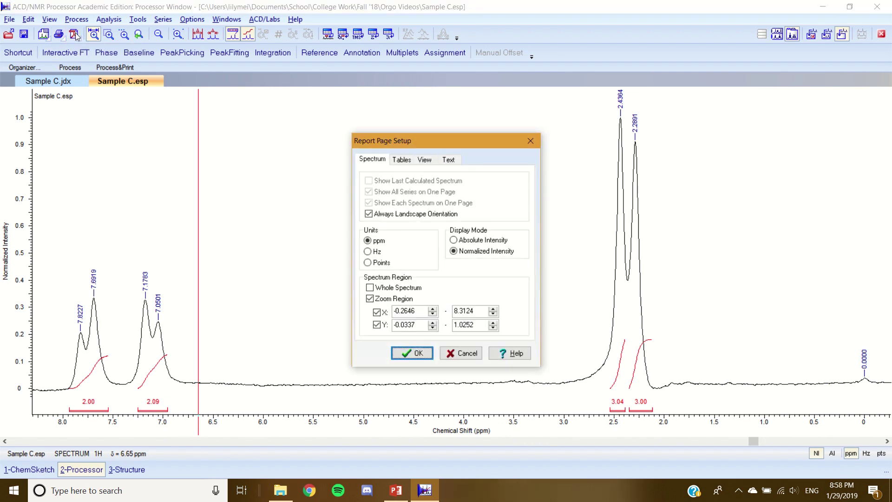
pyautogui.click(418, 355)
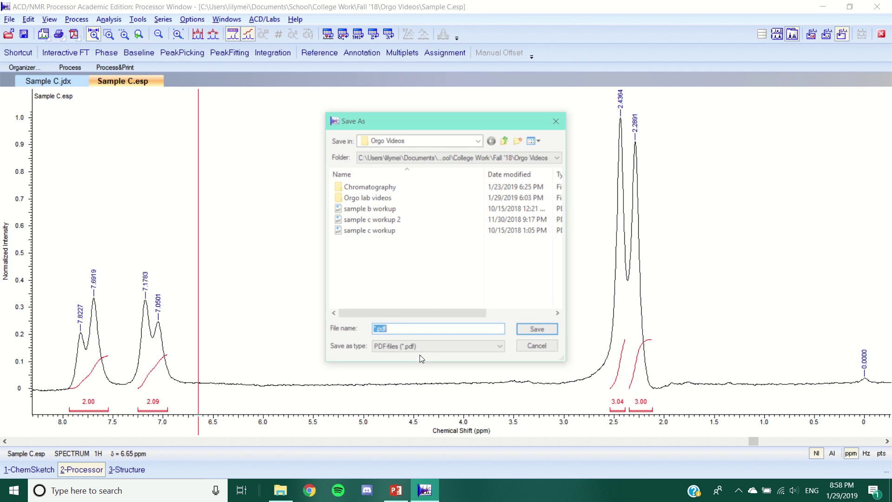
pyautogui.write('sample')
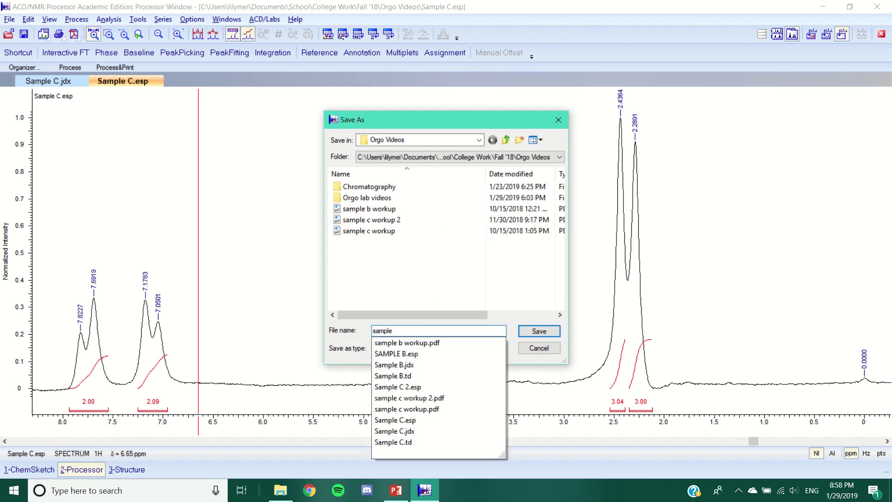
pyautogui.write(' c')
pyautogui.click(530, 333)
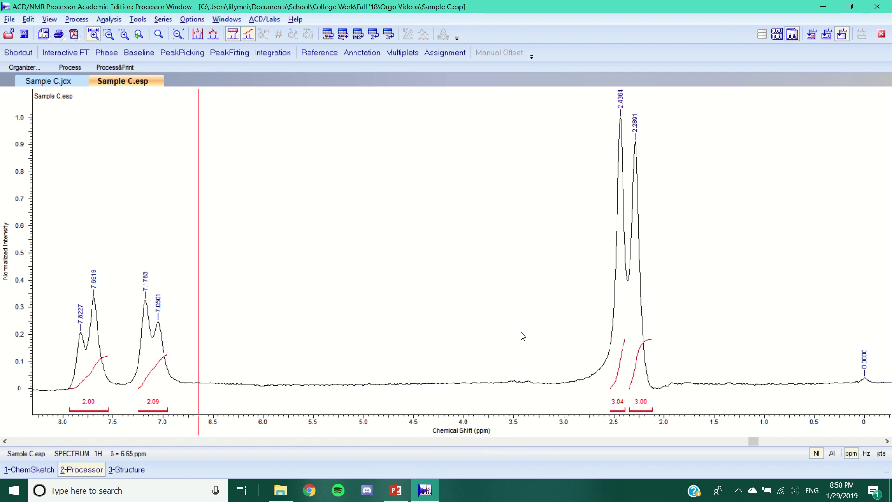
# Open File Explorer and scroll to the sample c PDF in Orgo Videos
pyautogui.click(279, 492)
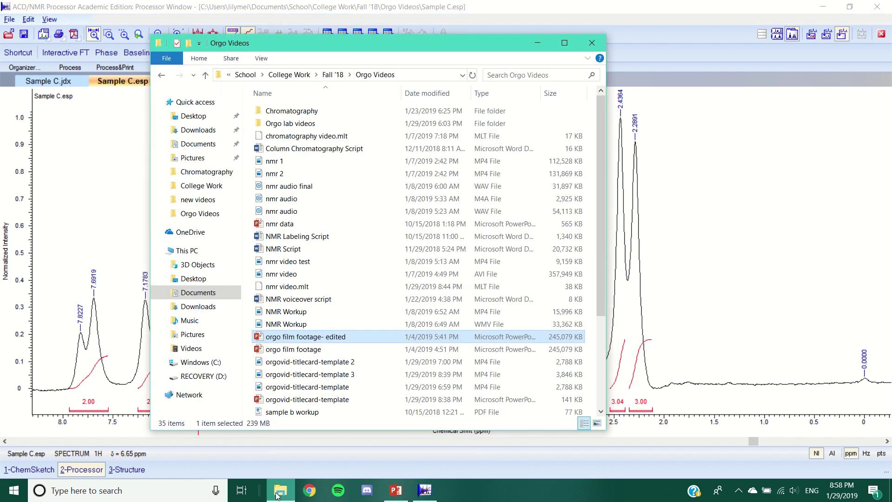
pyautogui.moveTo(602, 235); pyautogui.dragTo(603, 331)
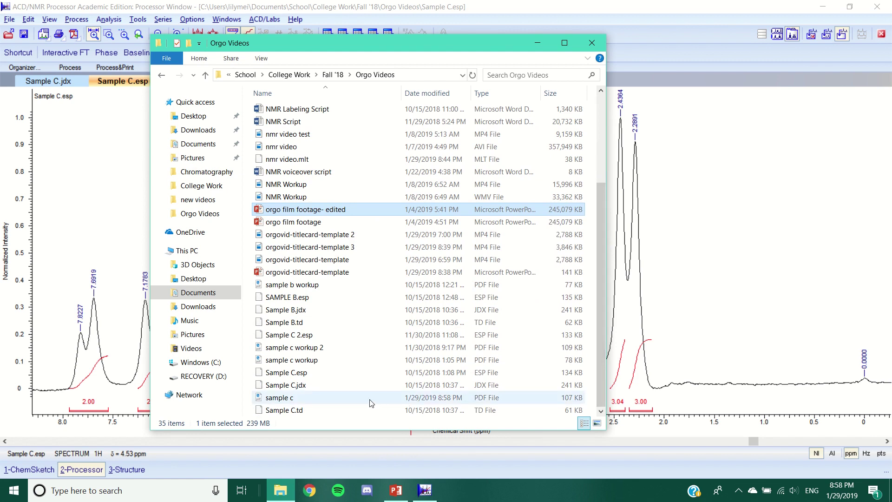